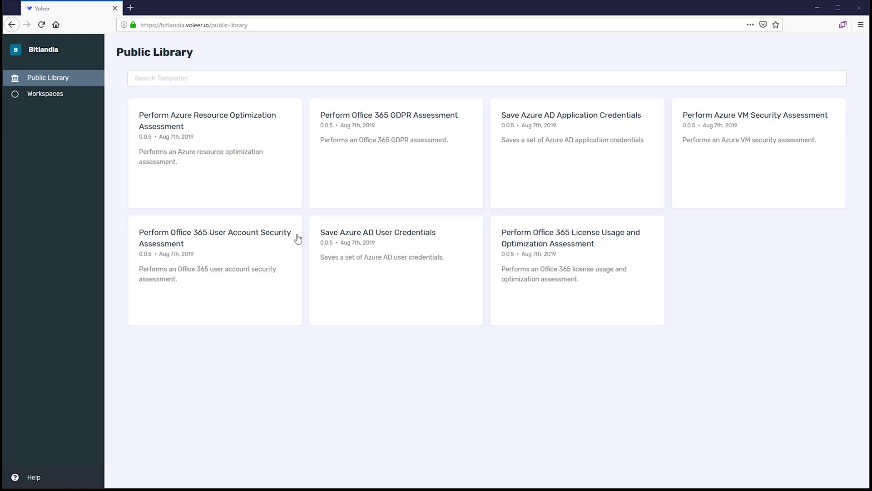
# Go to the Workspaces page listing Amsterdam, Bellevue, Singapore and Sydney
pyautogui.click(67, 93)
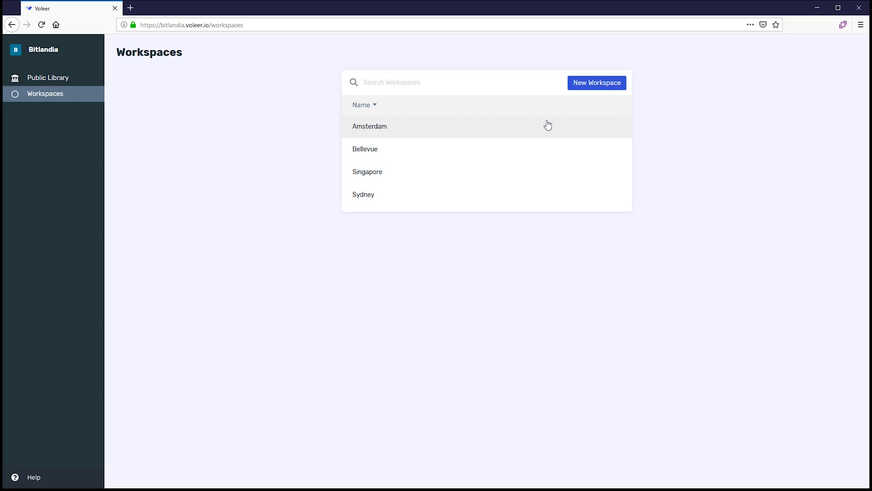
# Add a workspace named 'London', then return to the Public Library
pyautogui.click(578, 89)
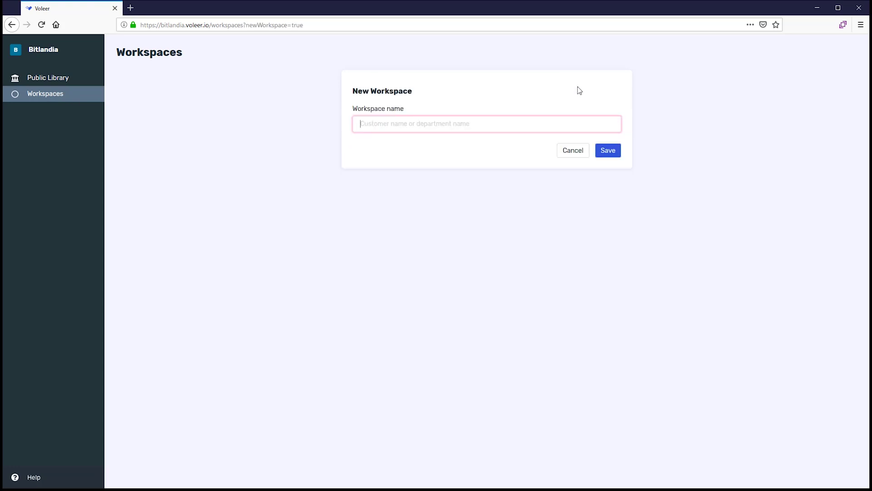
pyautogui.write('London')
pyautogui.click(608, 151)
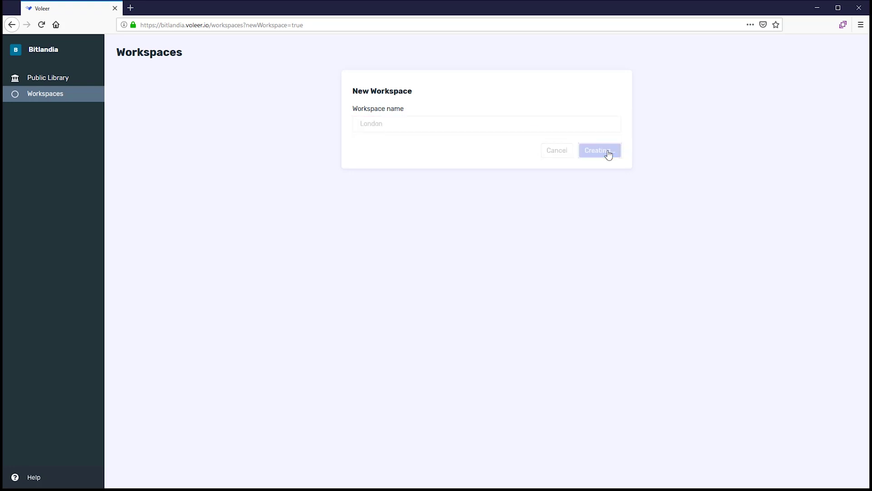
pyautogui.click(62, 81)
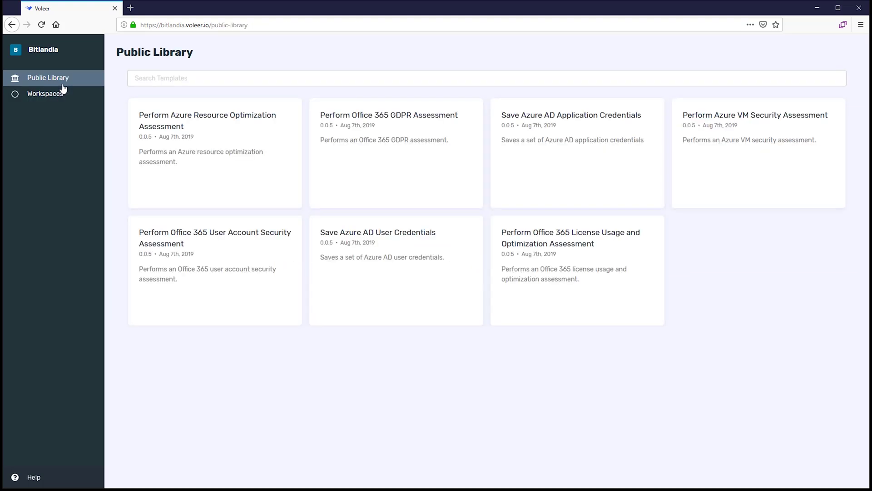
# Run the Save Azure AD User Credentials template in the London workspace
pyautogui.click(370, 245)
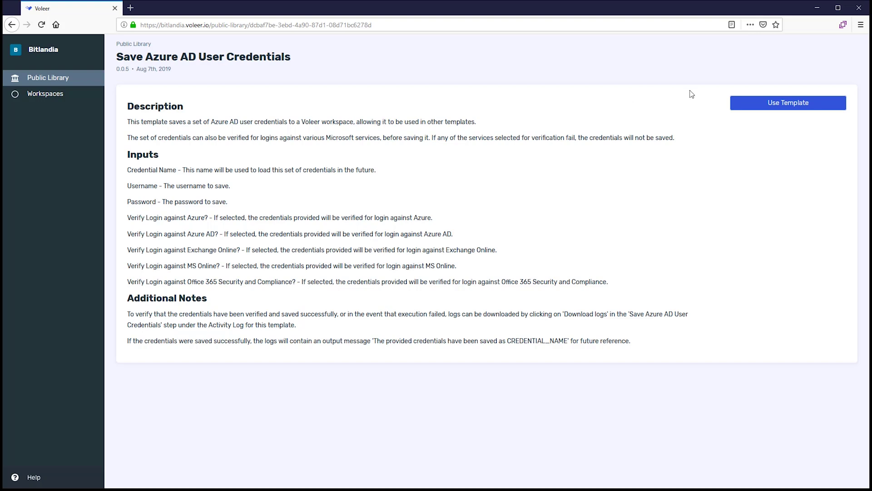
pyautogui.click(752, 104)
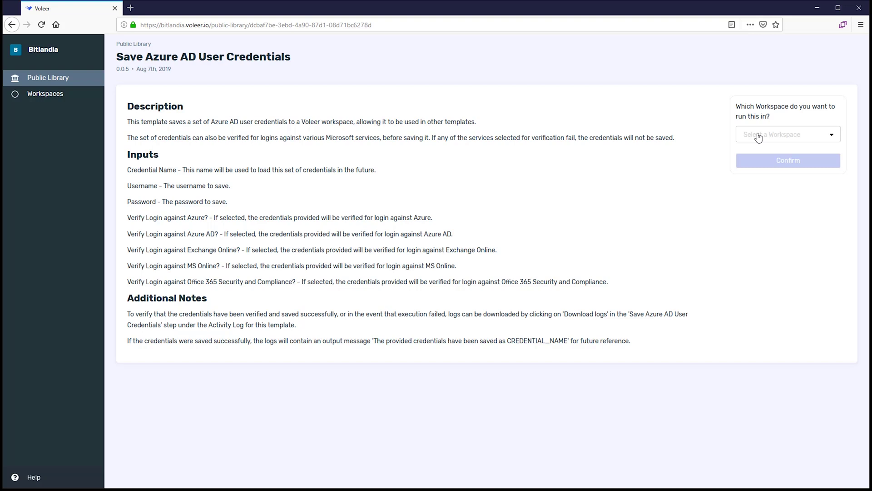
pyautogui.click(758, 136)
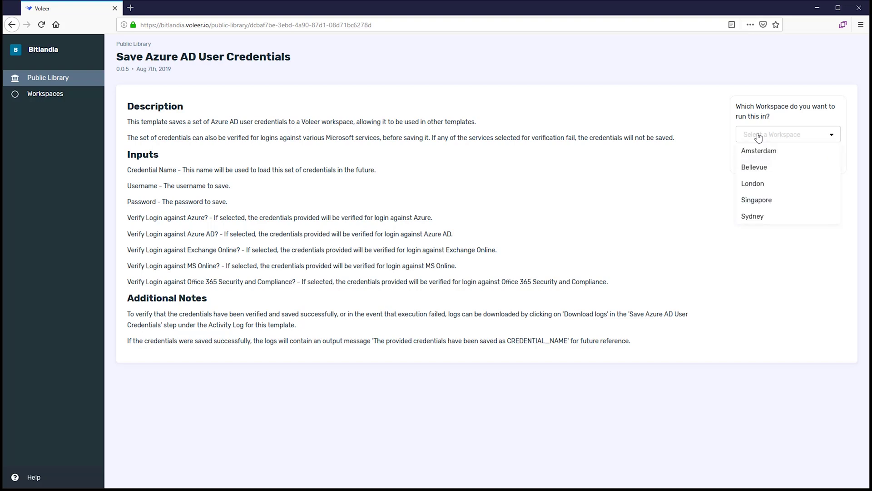
pyautogui.click(754, 185)
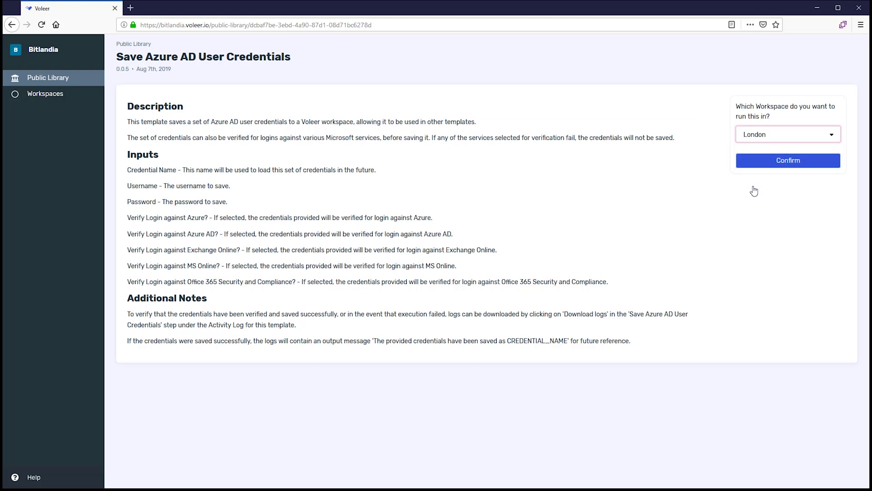
pyautogui.click(769, 171)
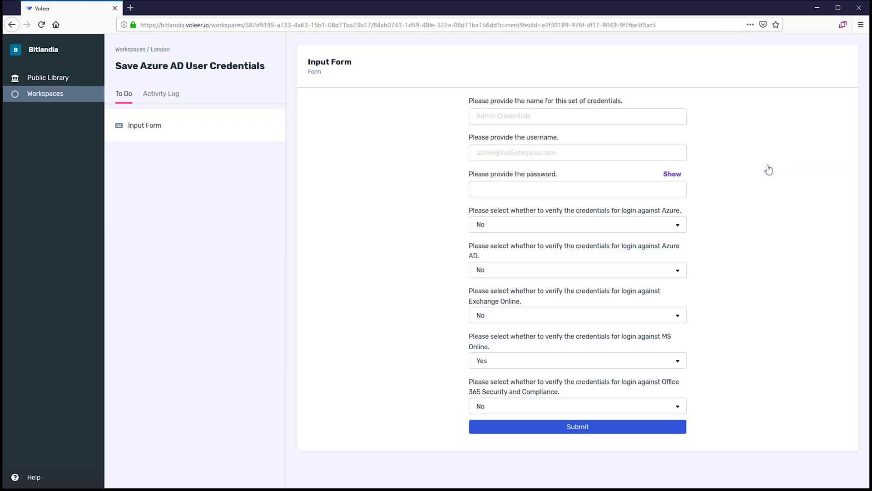
pyautogui.click(681, 115)
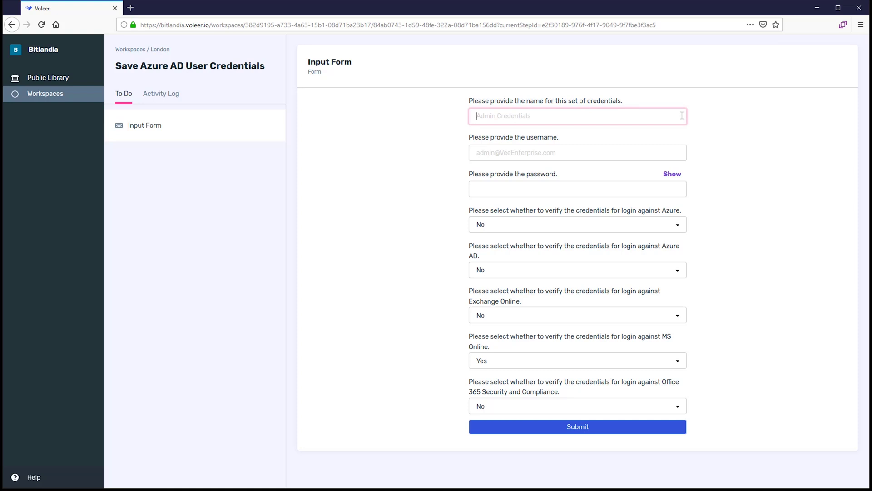
# Submit a credential set named 'admin' with the account's username and password
pyautogui.write('admin')
pyautogui.press('Tab')
pyautogui.write('v')
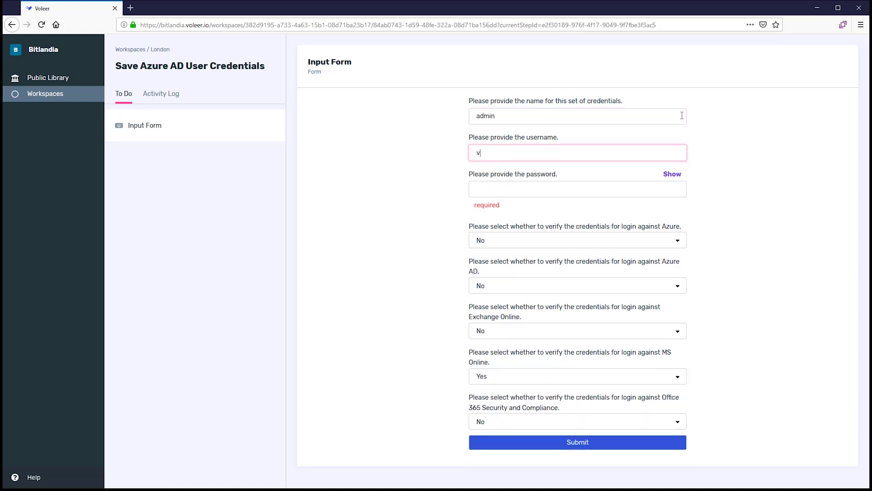
pyautogui.press('Tab')
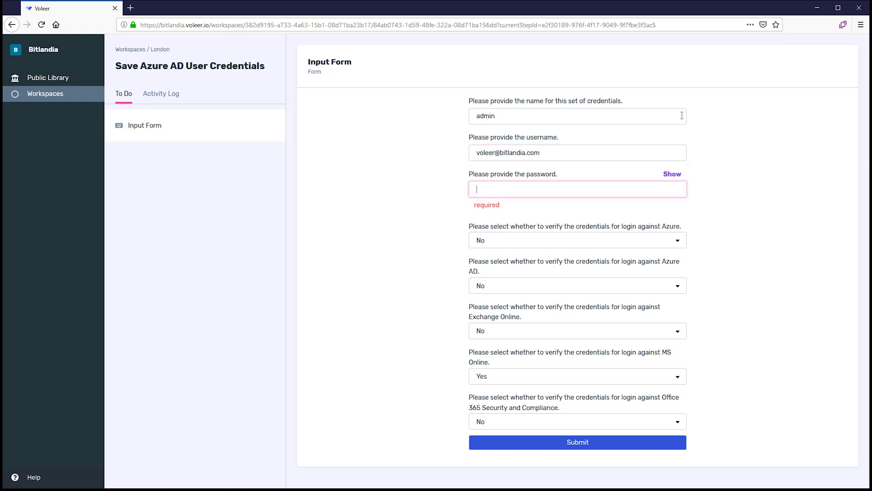
pyautogui.write('****************')
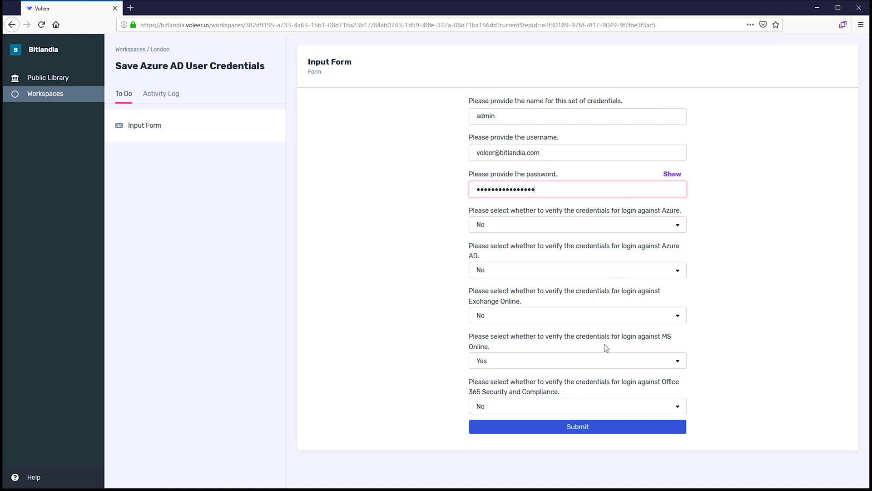
pyautogui.click(609, 431)
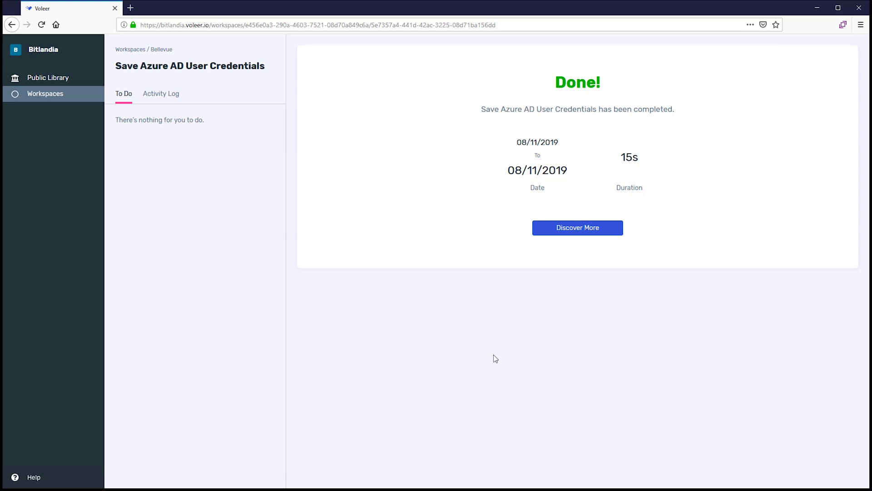
# Launch the Office 365 User Account Security Assessment template in the London workspace
pyautogui.click(83, 77)
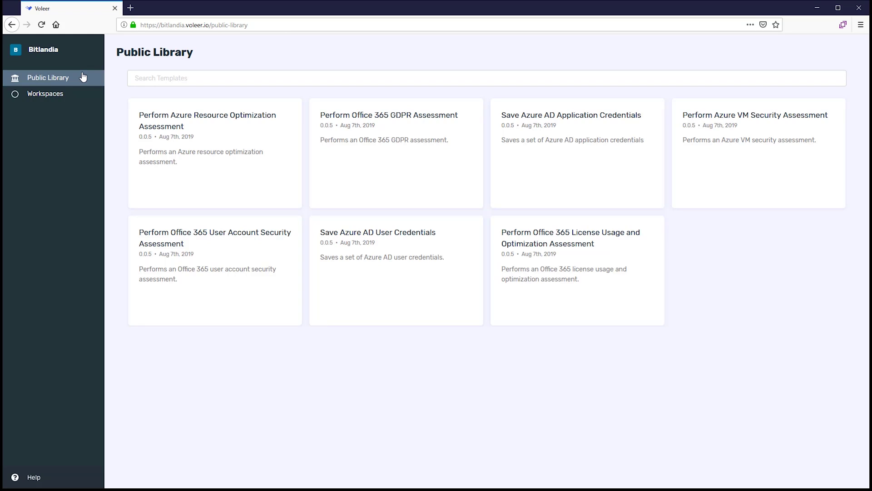
pyautogui.click(224, 261)
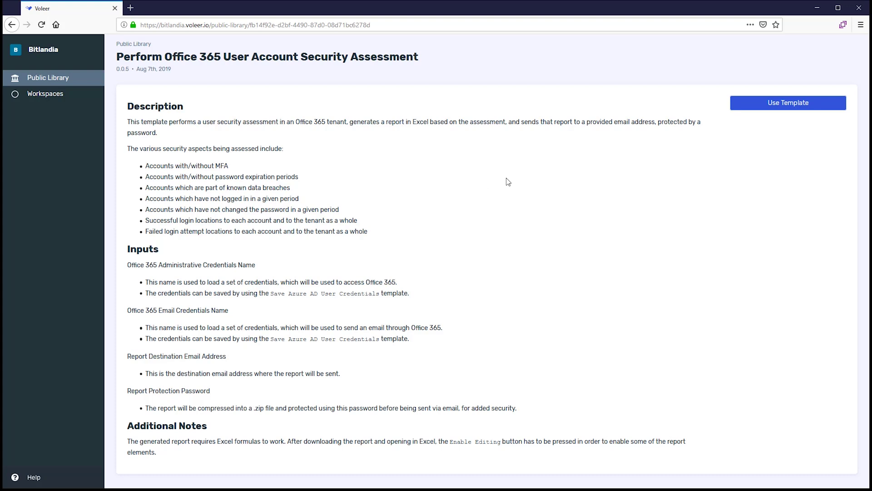
pyautogui.click(741, 106)
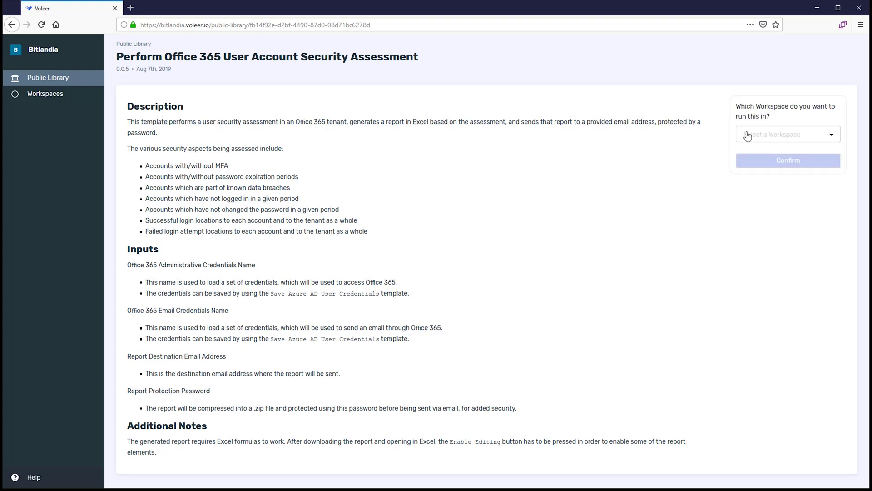
pyautogui.click(747, 136)
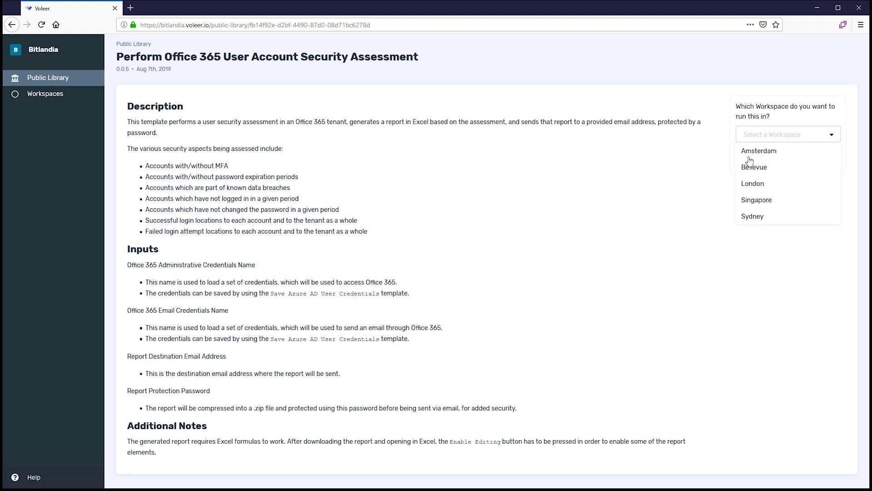
pyautogui.click(754, 240)
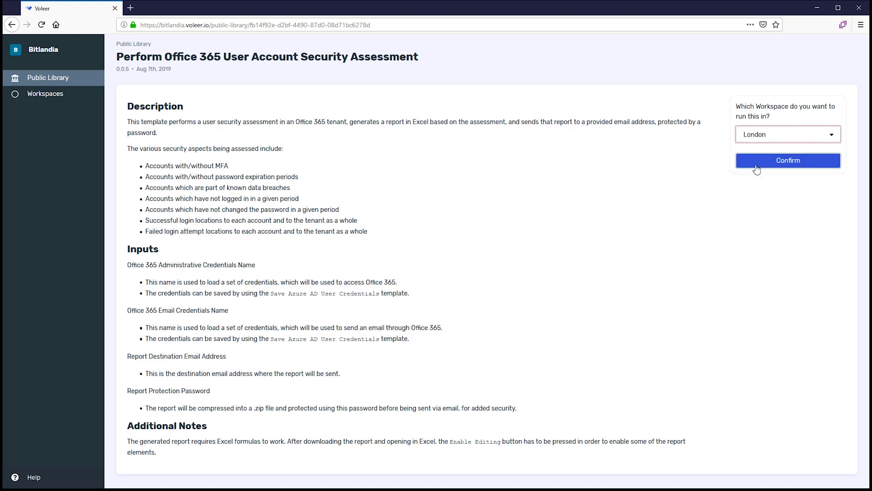
pyautogui.click(757, 161)
pyautogui.click(672, 130)
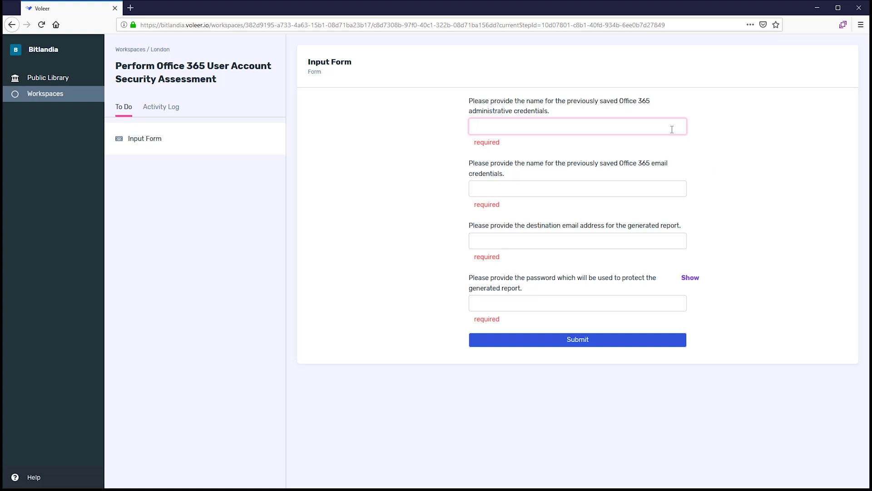
# Enter 'admin' for both credential names, the report destination e-mail and a report password, then submit
pyautogui.write('admin')
pyautogui.press('Tab')
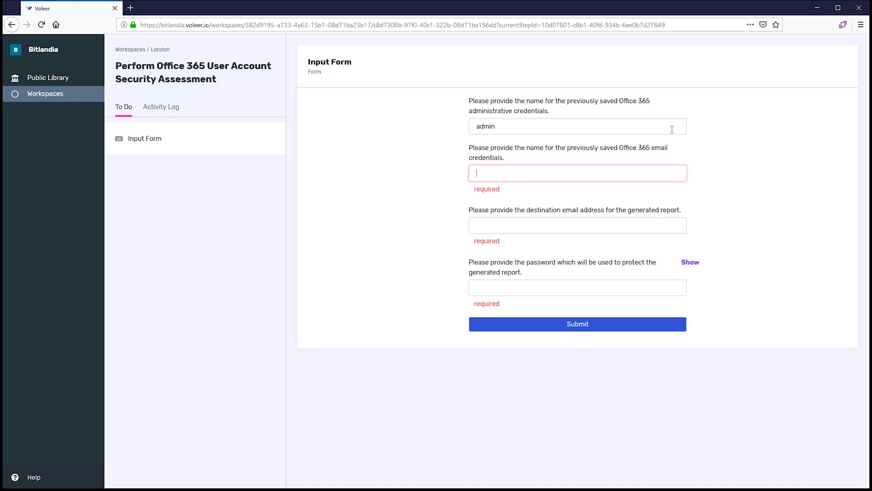
pyautogui.write('admin')
pyautogui.press('Tab')
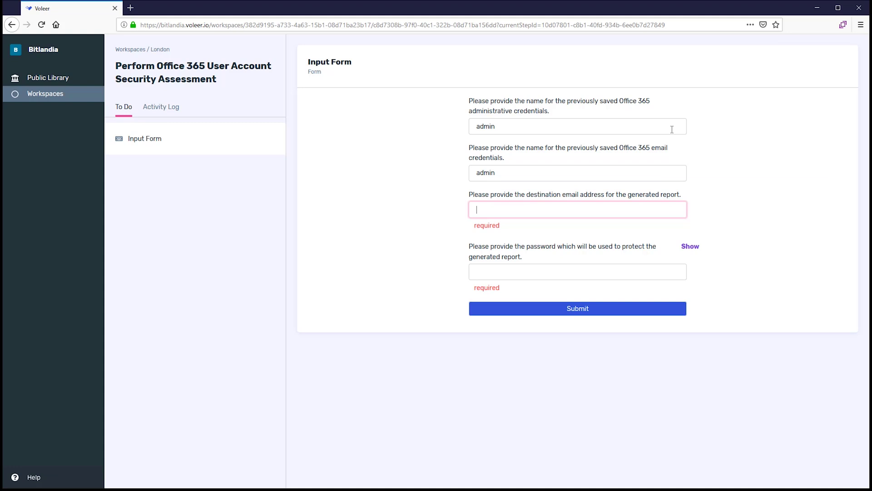
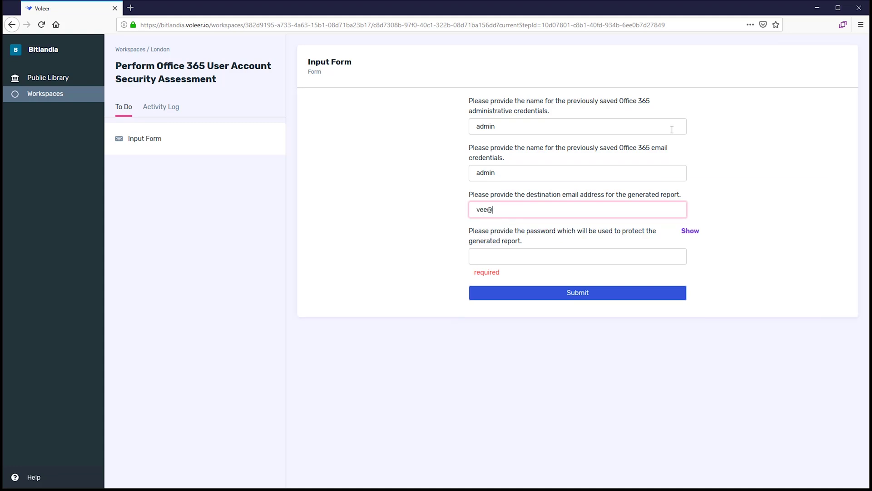
pyautogui.press('Tab')
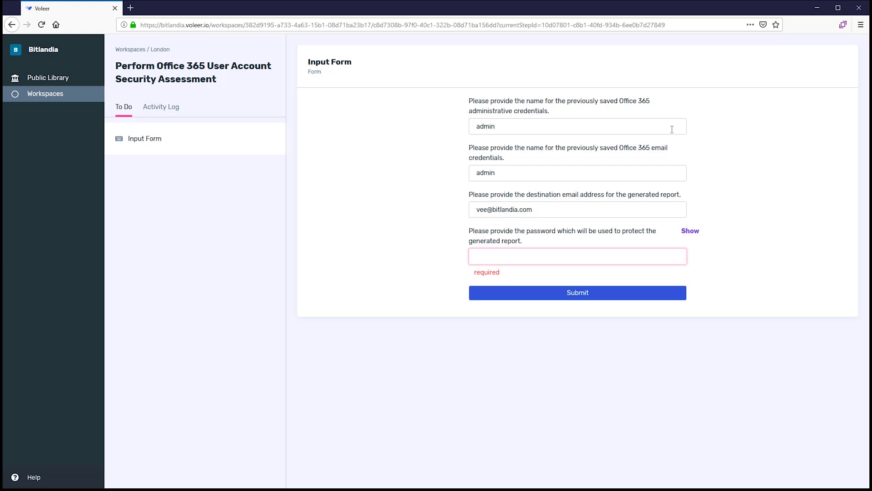
pyautogui.write('••••••••••••')
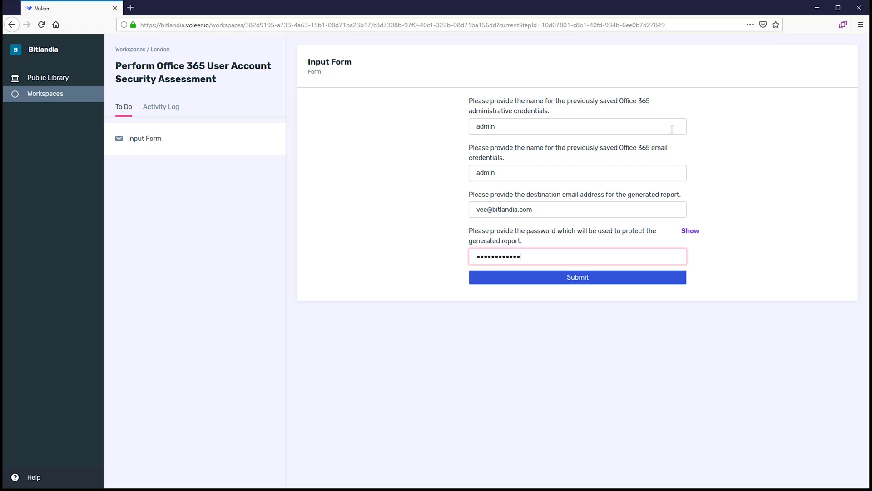
pyautogui.click(649, 285)
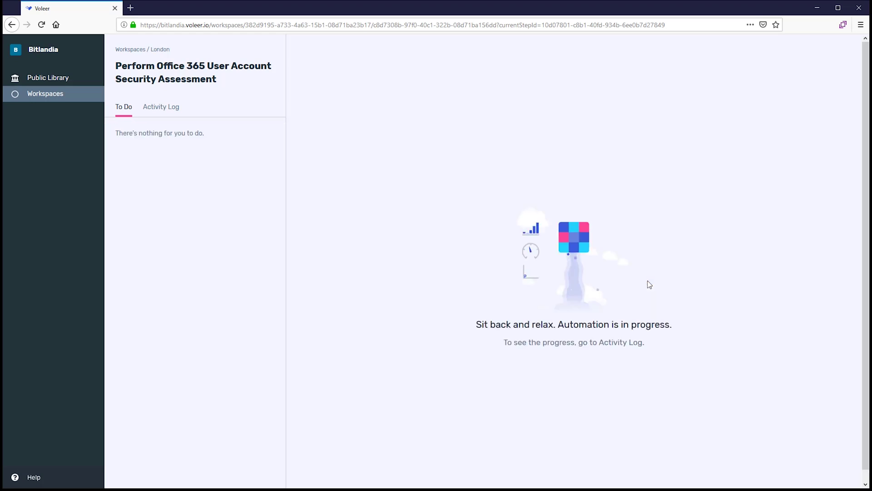